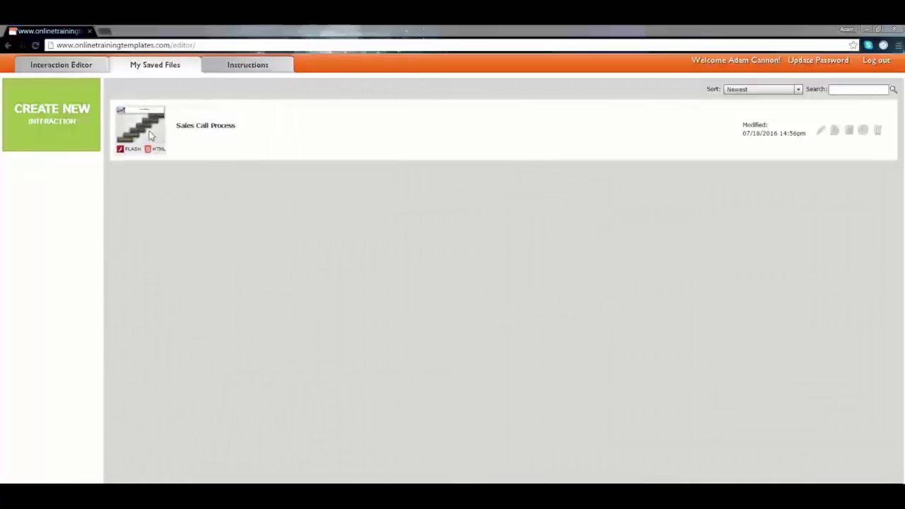
Open the saved Sales Call Process interaction for editing and preview its Step 1 Pre-call Plan stair
{"action": "mouse_move", "coordinate": [150, 136]}
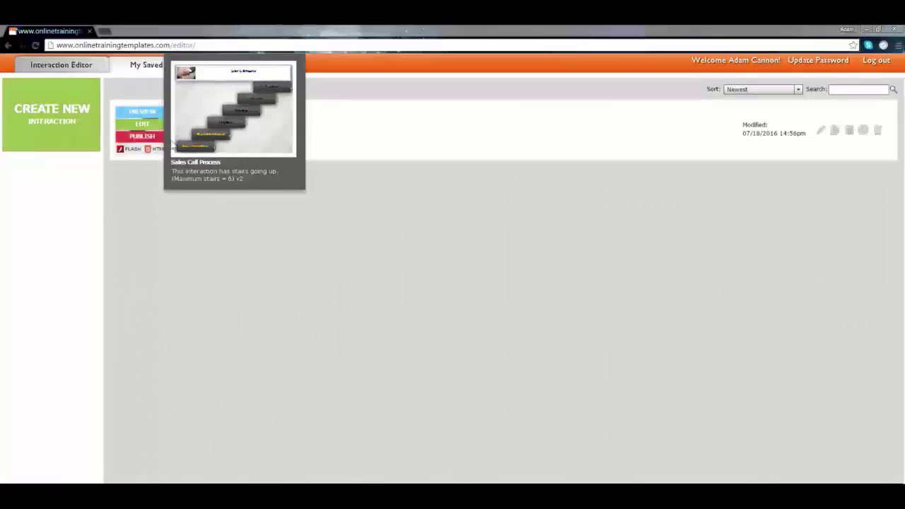
{"action": "left_click", "coordinate": [141, 126]}
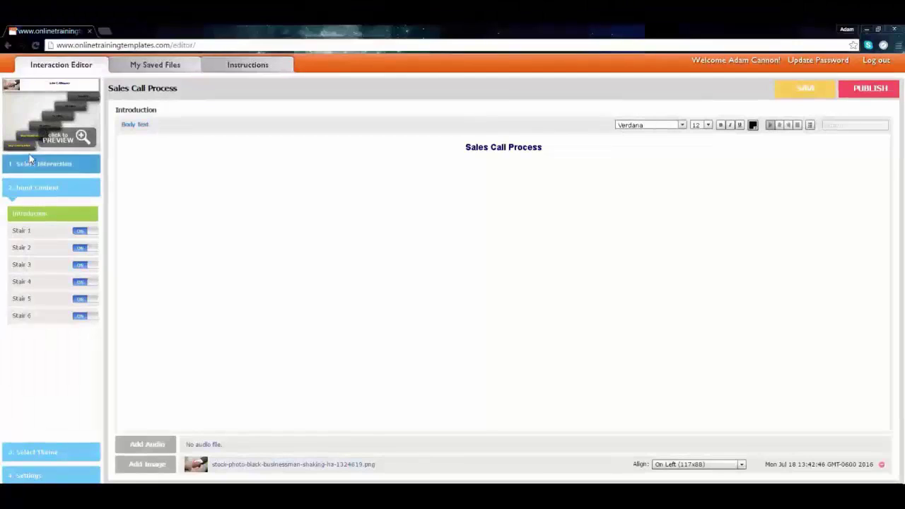
{"action": "left_click", "coordinate": [71, 145]}
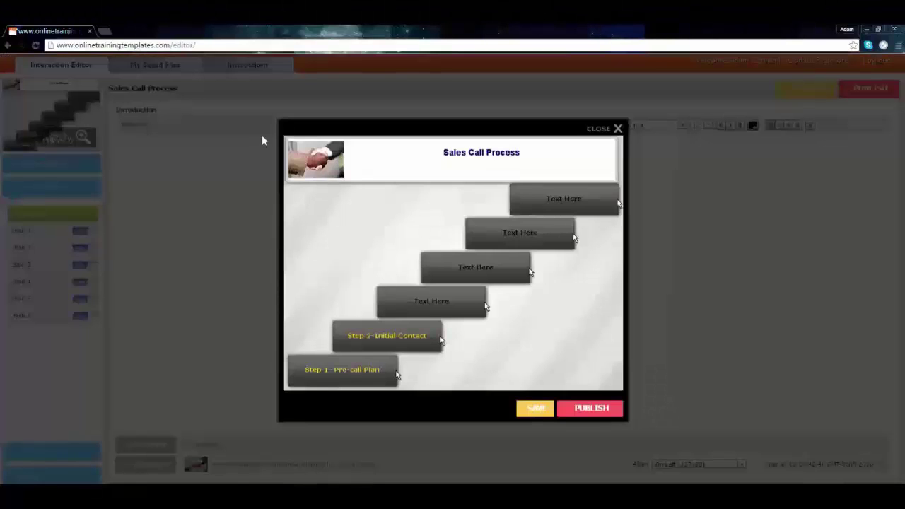
{"action": "left_click", "coordinate": [330, 366]}
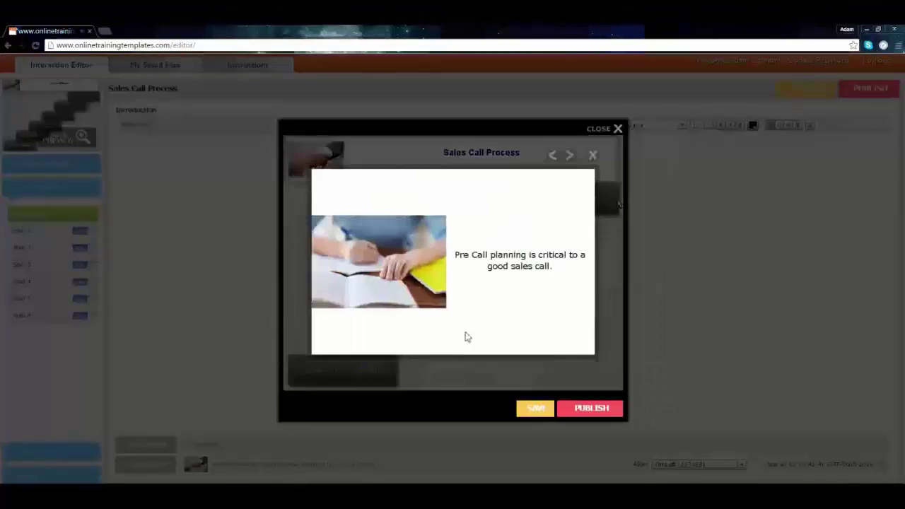
{"action": "left_click", "coordinate": [613, 130]}
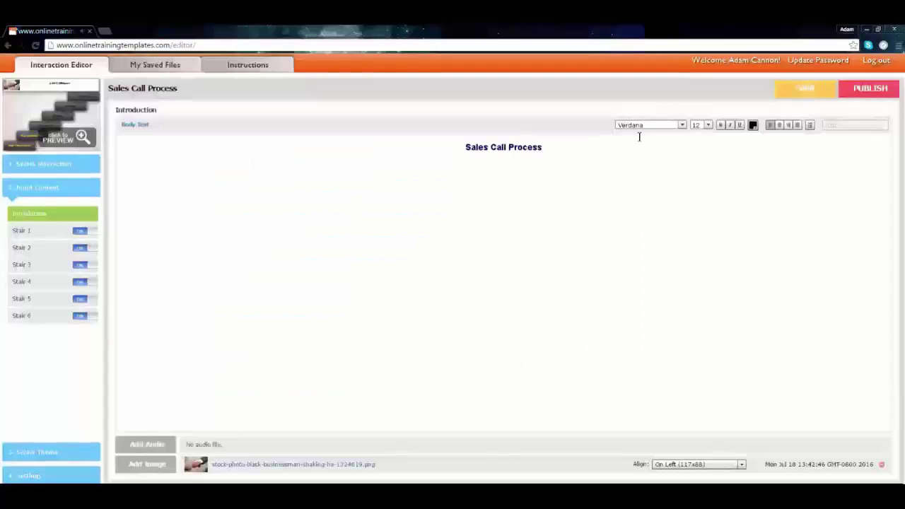
Publish the interaction as an HTML5 download to the desktop and show the downloaded zip file in its folder
{"action": "left_click", "coordinate": [872, 91]}
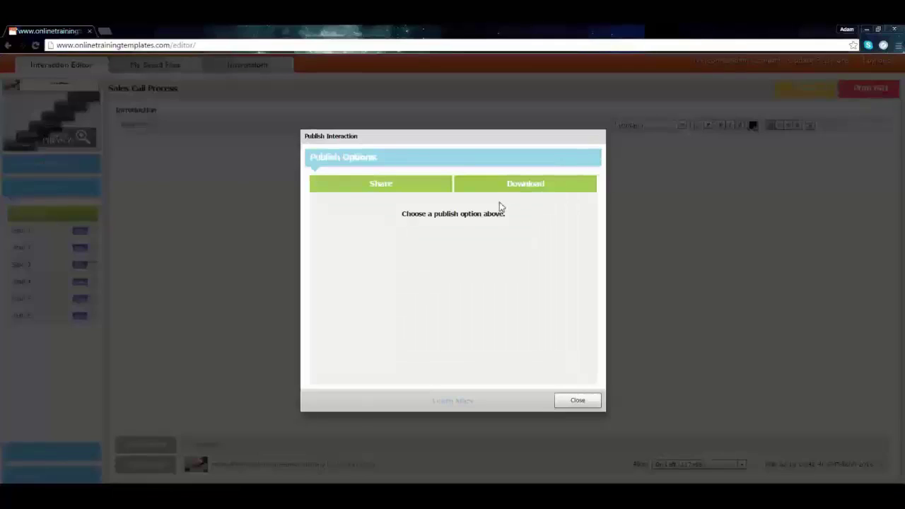
{"action": "left_click", "coordinate": [522, 188]}
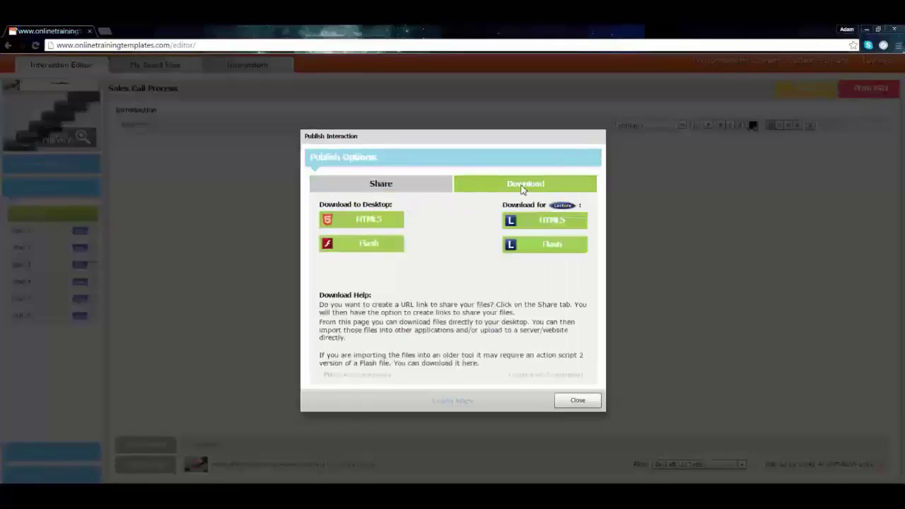
{"action": "left_click", "coordinate": [358, 222]}
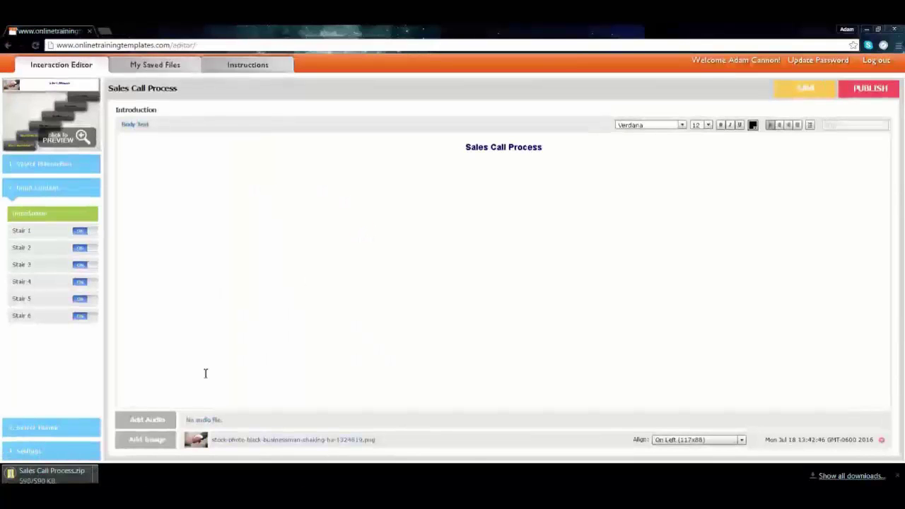
{"action": "left_click", "coordinate": [98, 476]}
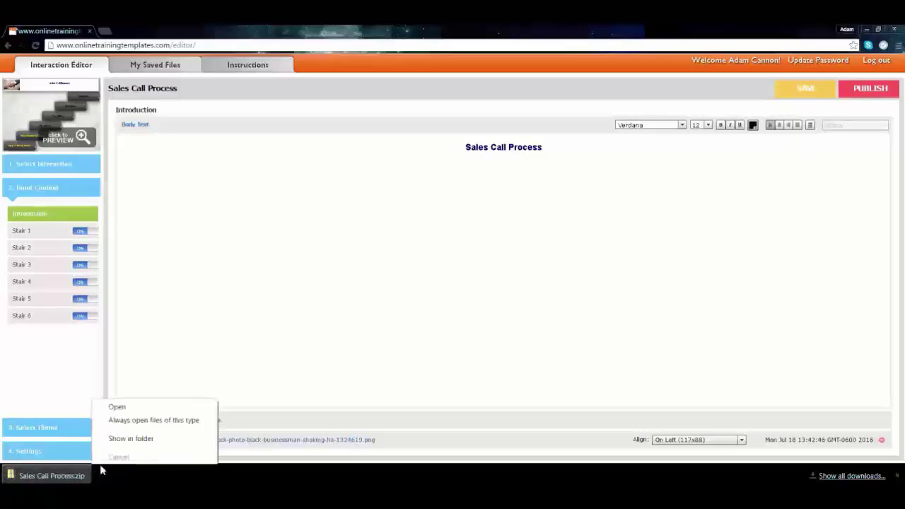
{"action": "left_click", "coordinate": [147, 438]}
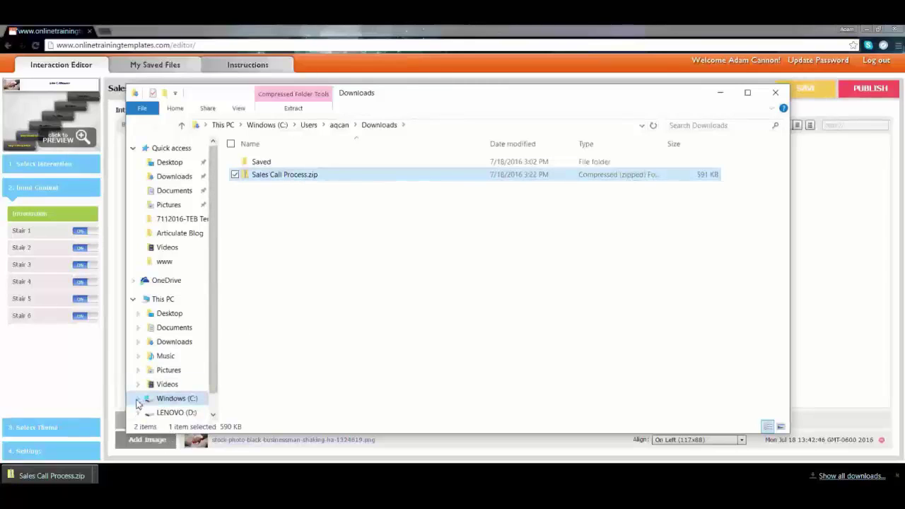
Start extracting all files of Sales Call Process.zip and browse to the www folder inside C:\wamp as the destination
{"action": "left_click", "coordinate": [138, 401]}
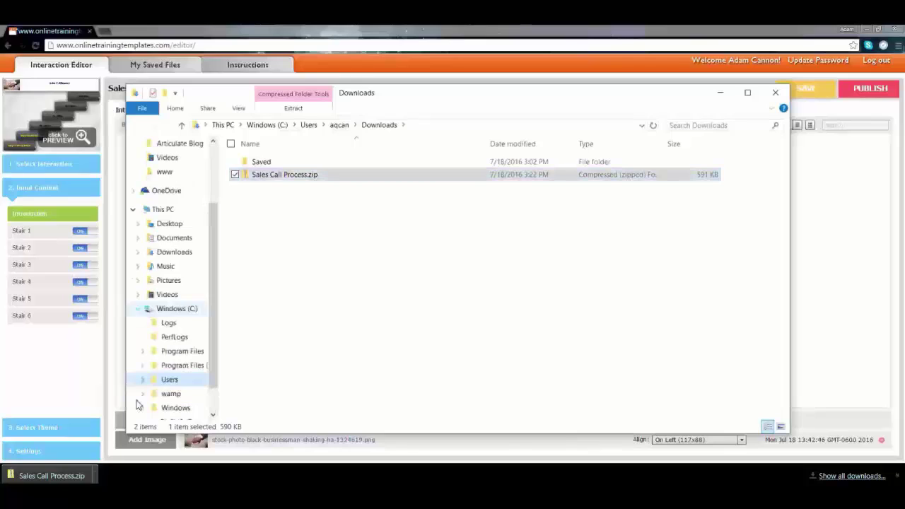
{"action": "left_click", "coordinate": [142, 394]}
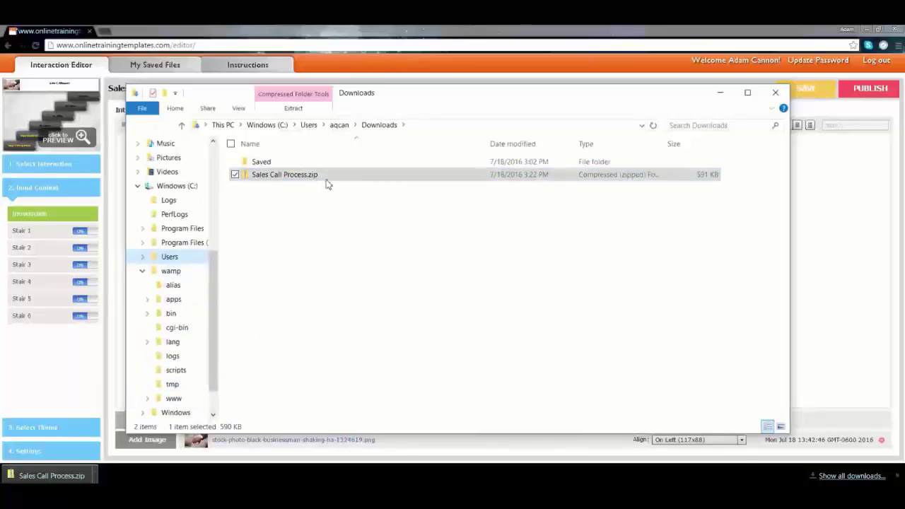
{"action": "left_click", "coordinate": [294, 110]}
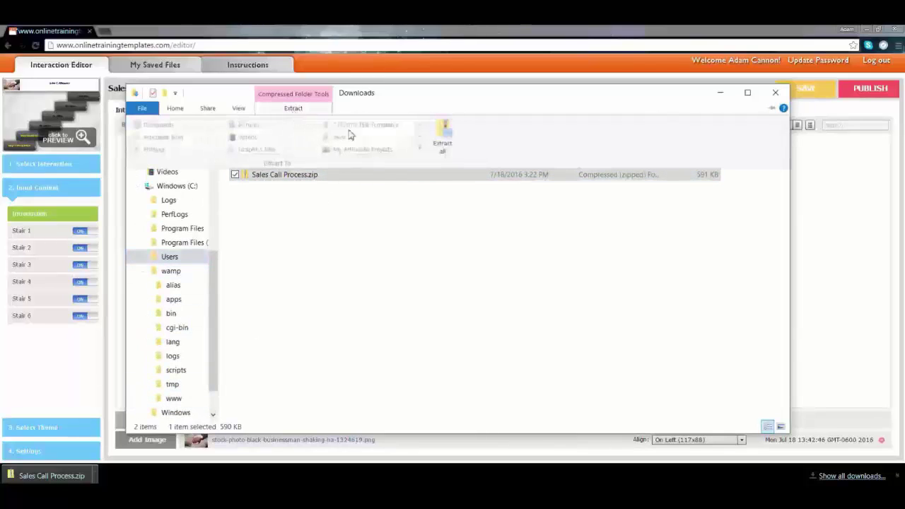
{"action": "left_click", "coordinate": [447, 139]}
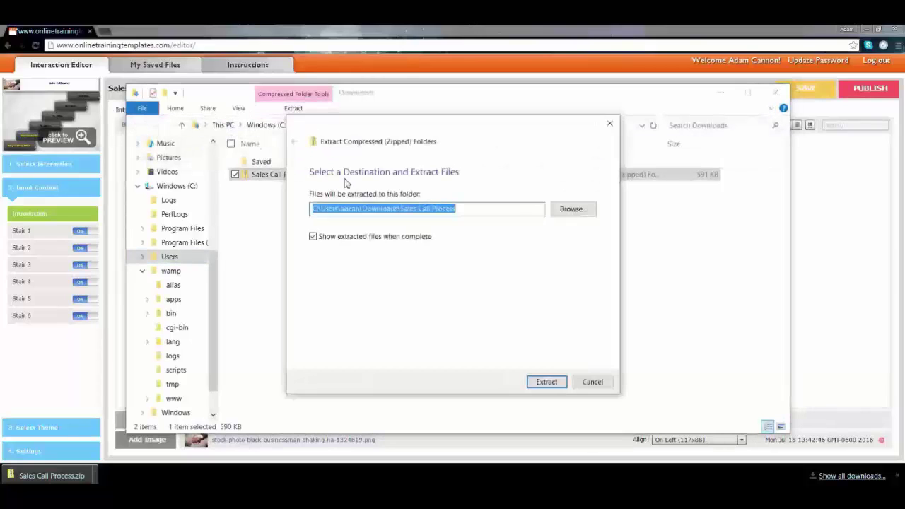
{"action": "left_click", "coordinate": [571, 211]}
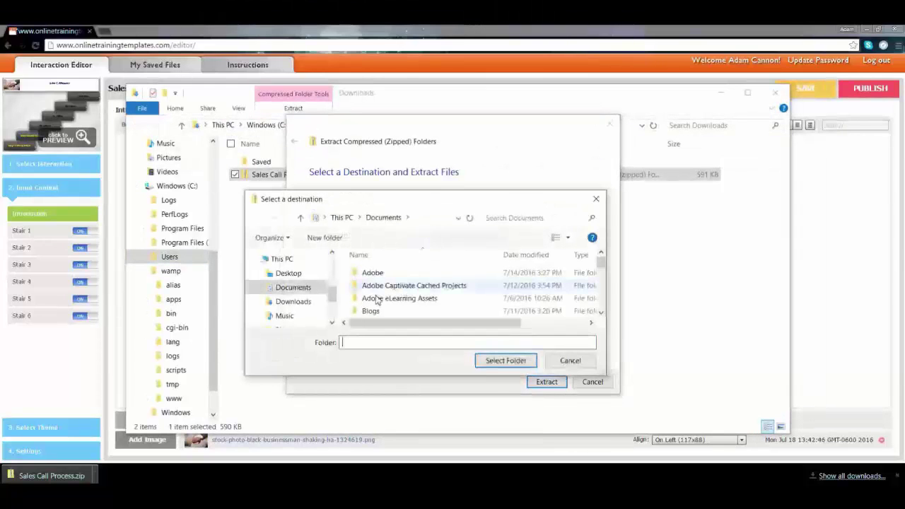
{"action": "scroll", "coordinate": [297, 290], "scroll_direction": "down", "scroll_amount": 2}
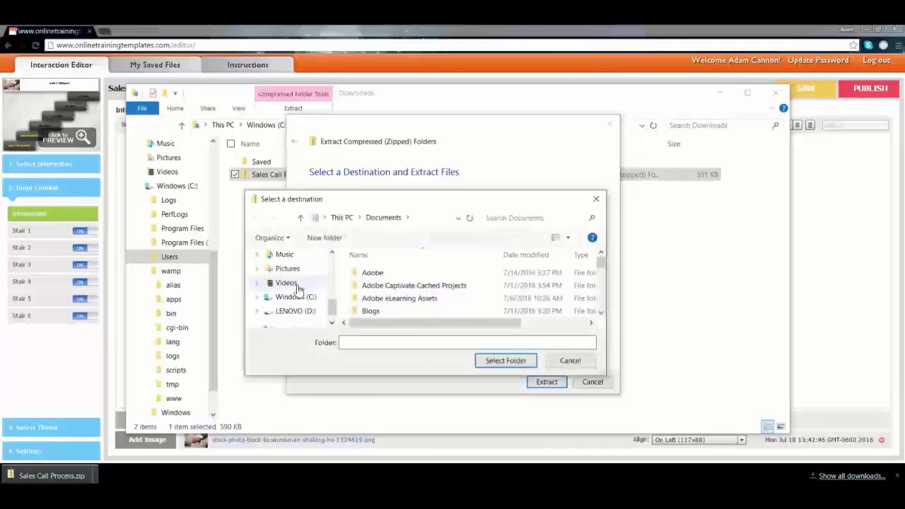
{"action": "left_click", "coordinate": [256, 298]}
{"action": "scroll", "coordinate": [261, 300], "scroll_direction": "down", "scroll_amount": 1}
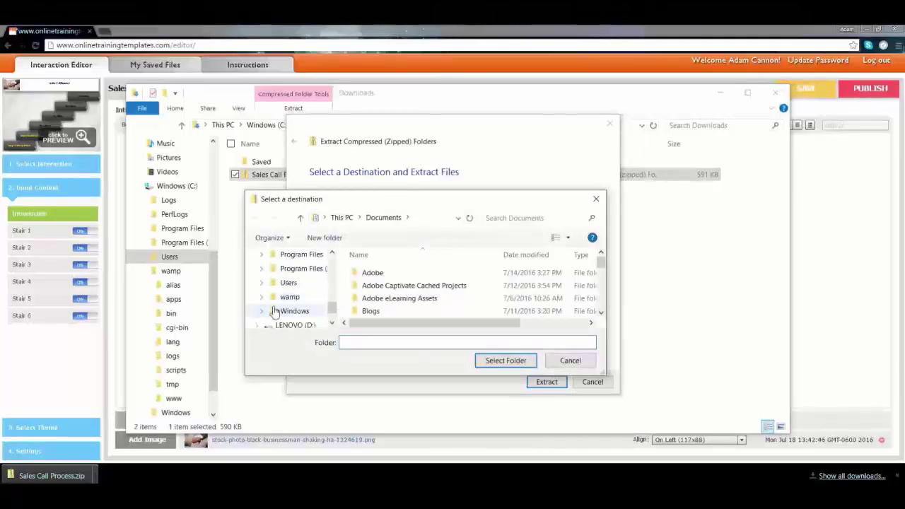
{"action": "left_click", "coordinate": [262, 298]}
{"action": "scroll", "coordinate": [287, 305], "scroll_direction": "down", "scroll_amount": 2}
{"action": "left_click", "coordinate": [289, 313]}
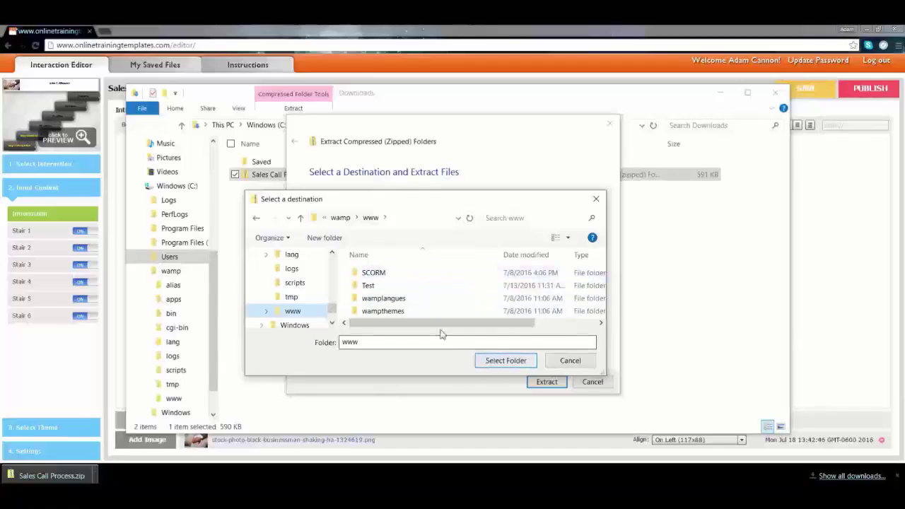
Create a folder named Sales inside www, extract the zip contents into it, and close the extracted folder's window
{"action": "left_click", "coordinate": [329, 244]}
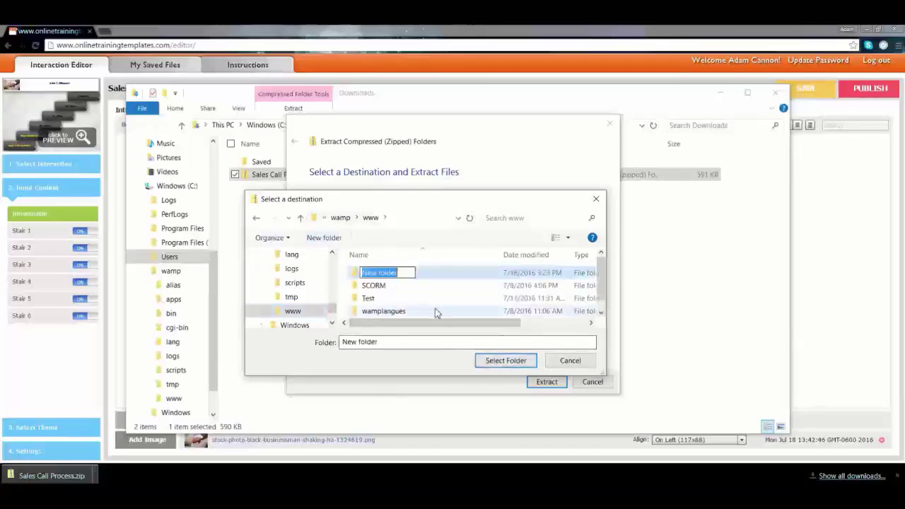
{"action": "type", "text": "Sales"}
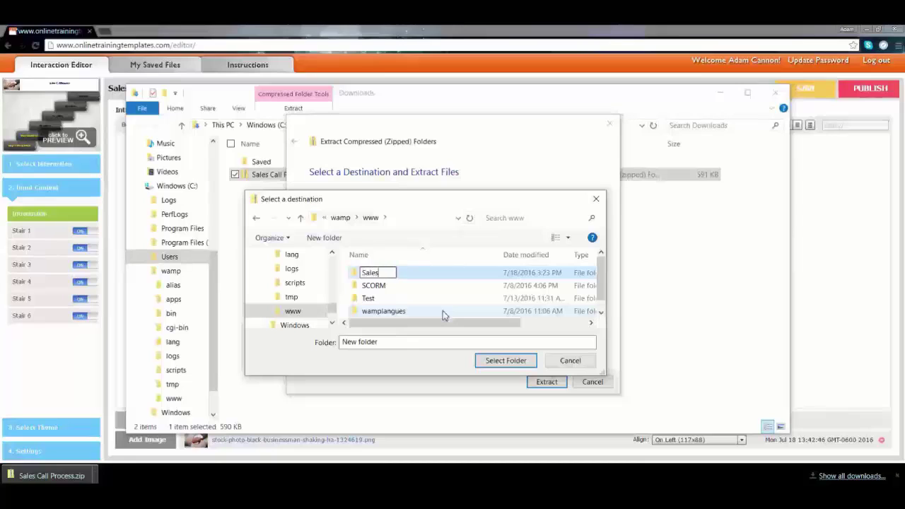
{"action": "key", "text": "Return"}
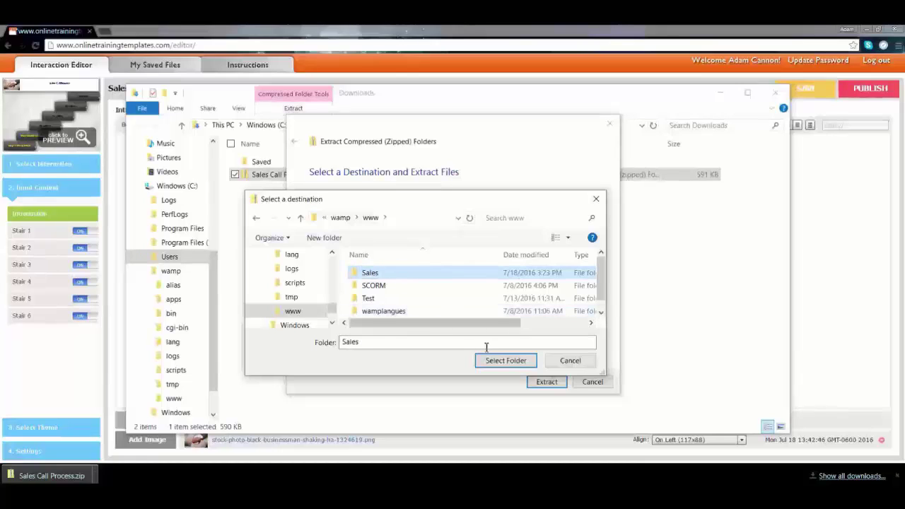
{"action": "left_click", "coordinate": [505, 360]}
{"action": "left_click", "coordinate": [531, 382]}
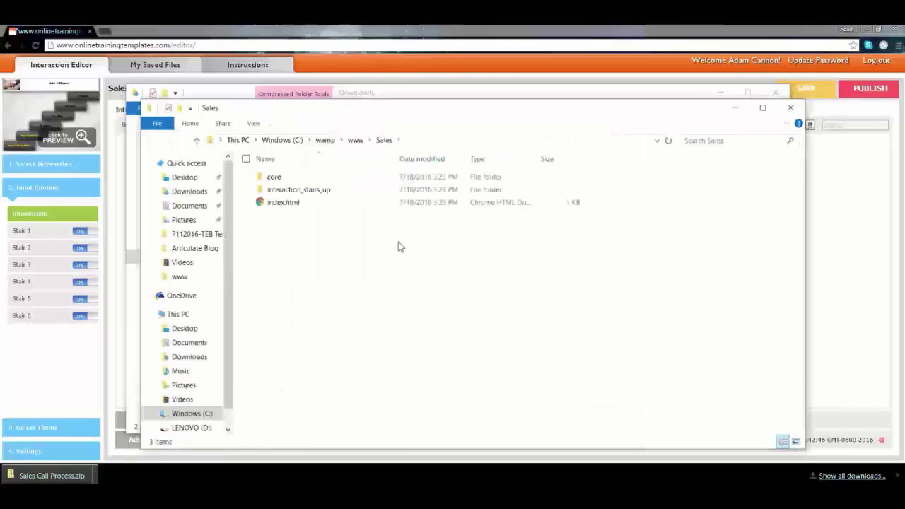
{"action": "left_click", "coordinate": [789, 109]}
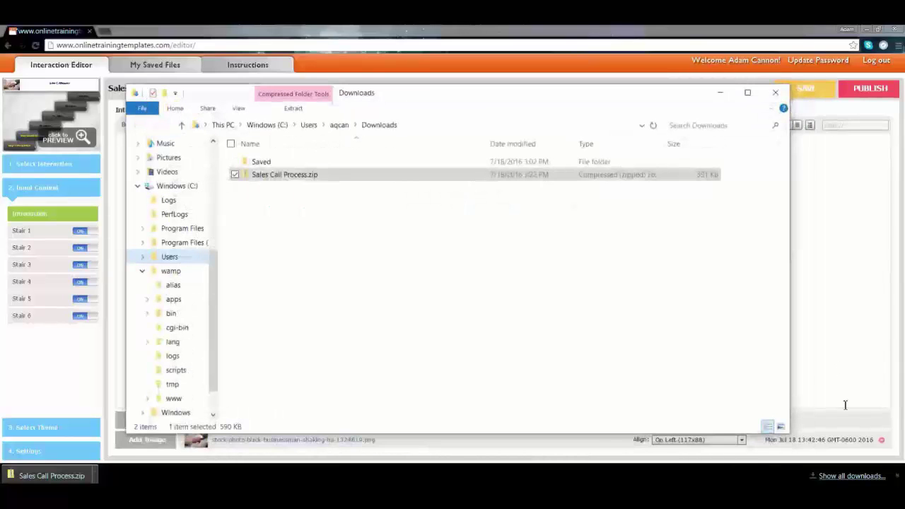
Open the Sales project from the WampServer localhost page and copy the web address of its game.html page
{"action": "left_click", "coordinate": [778, 508]}
{"action": "left_click", "coordinate": [771, 396]}
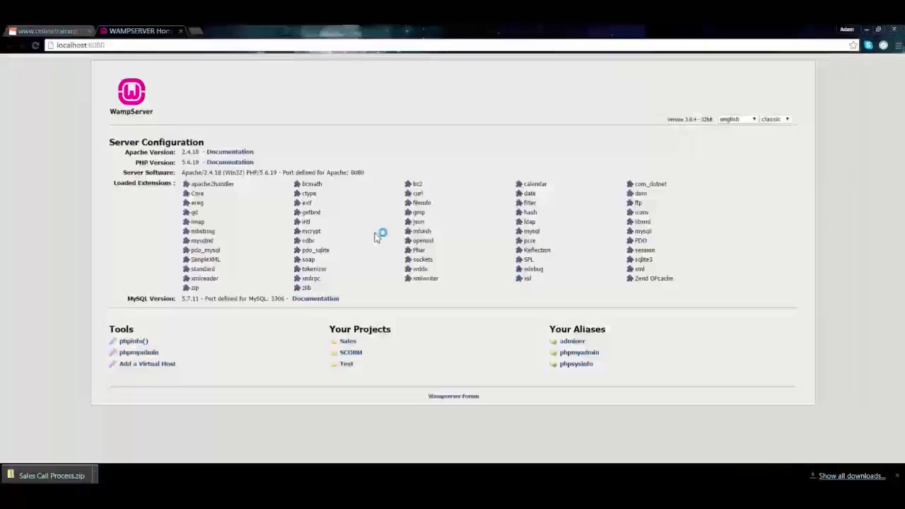
{"action": "left_click", "coordinate": [347, 342]}
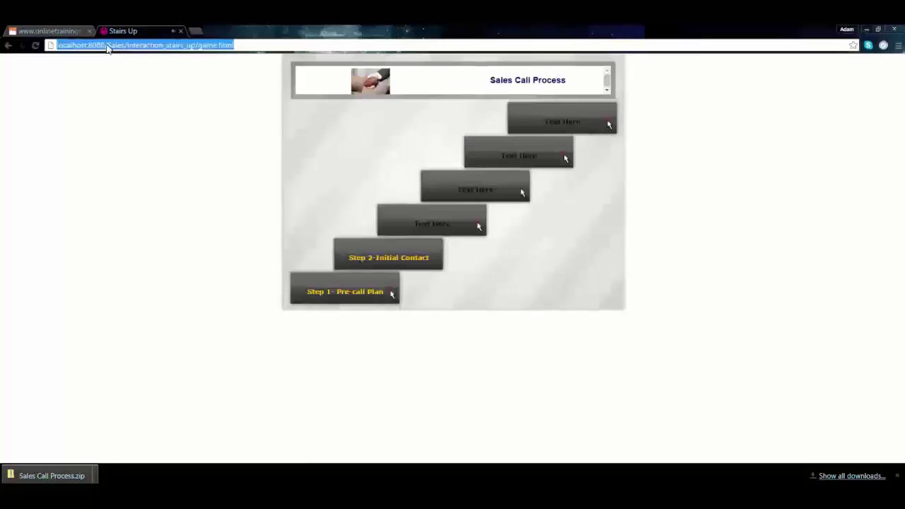
{"action": "right_click", "coordinate": [107, 46]}
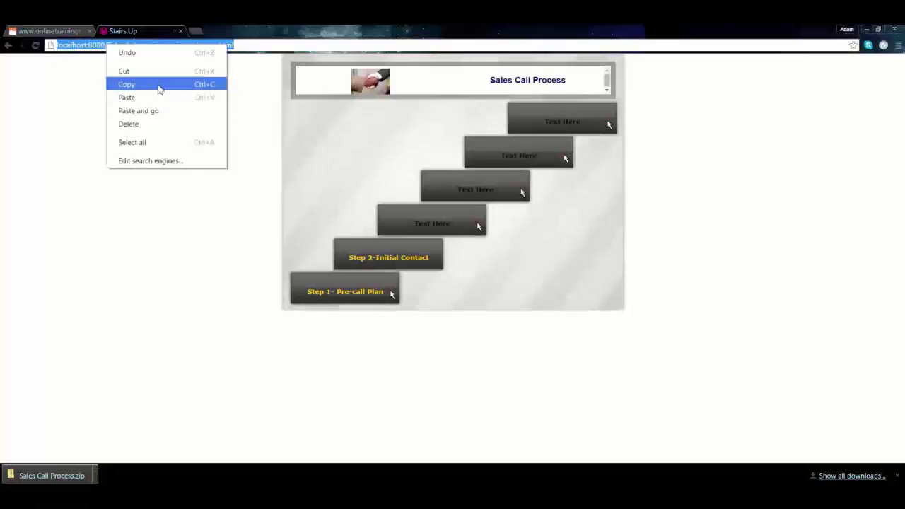
{"action": "left_click", "coordinate": [159, 87]}
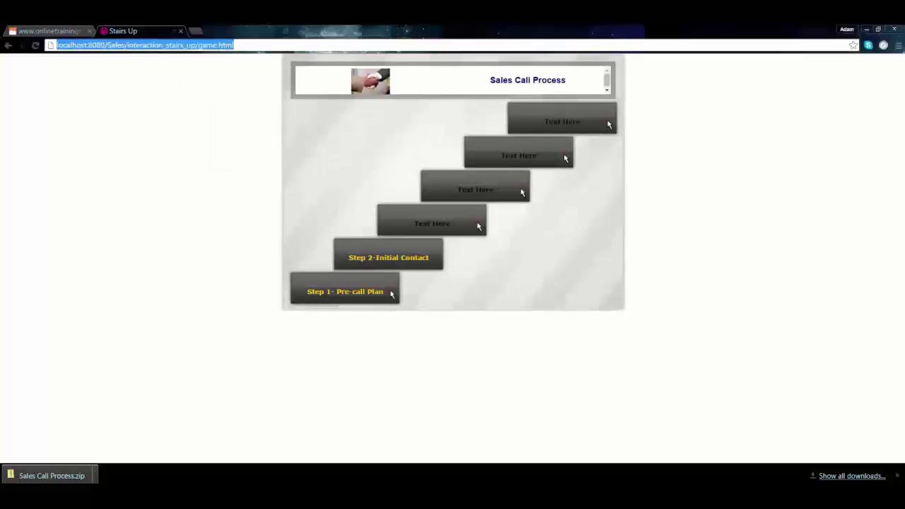
Switch to Articulate Storyline and delete slide 1.2 containing the web object
{"action": "left_click", "coordinate": [867, 30]}
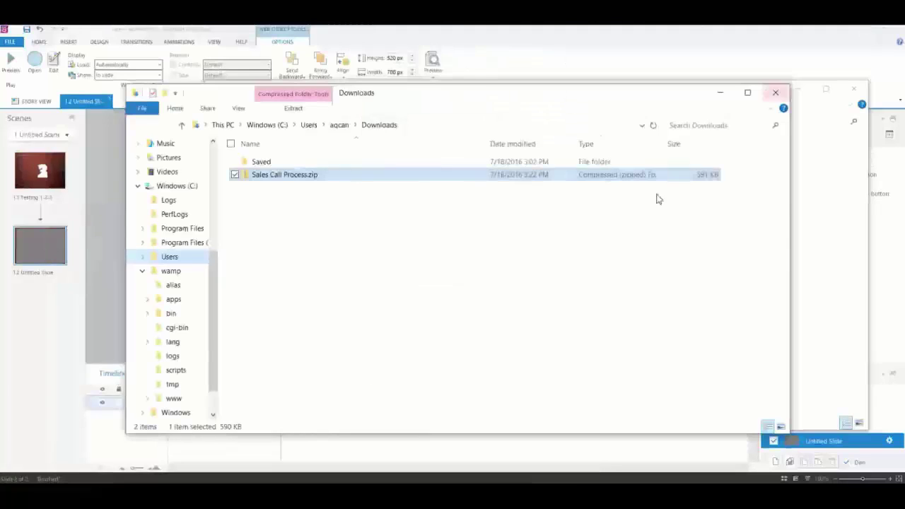
{"action": "left_click", "coordinate": [53, 311]}
{"action": "right_click", "coordinate": [41, 251]}
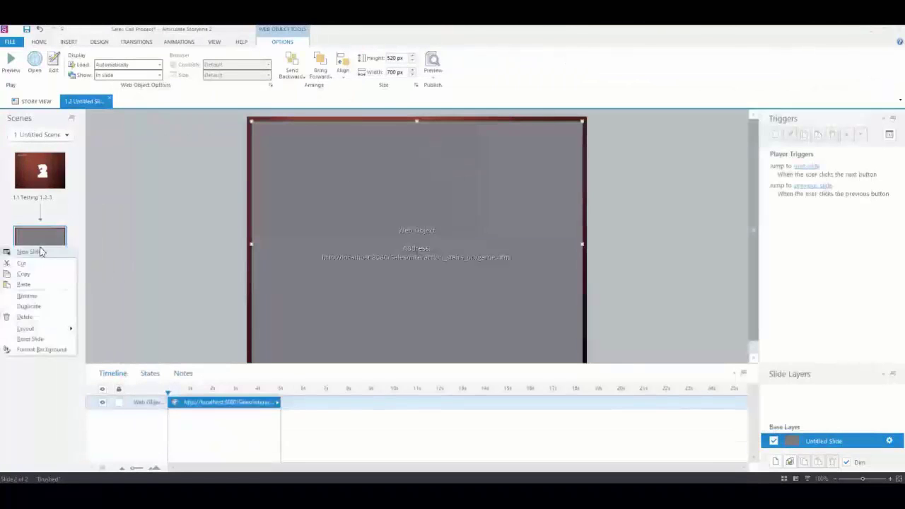
{"action": "left_click", "coordinate": [40, 318]}
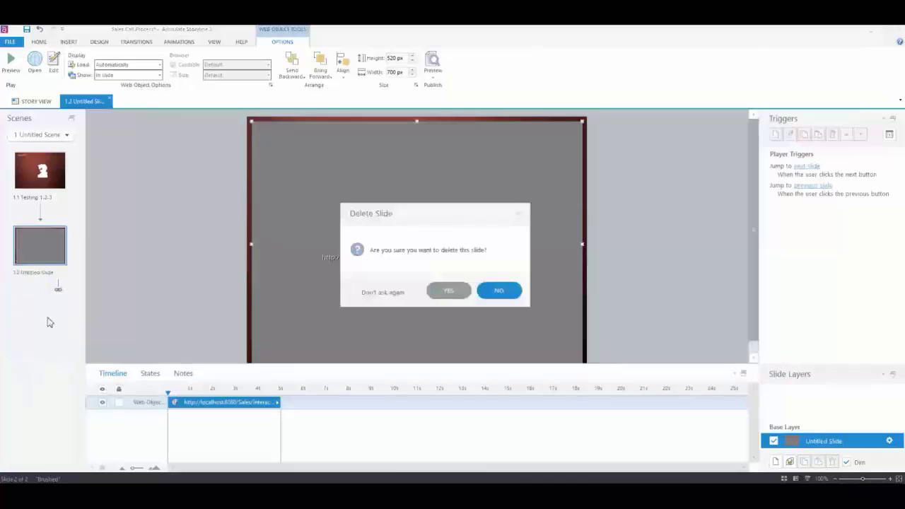
{"action": "left_click", "coordinate": [449, 291]}
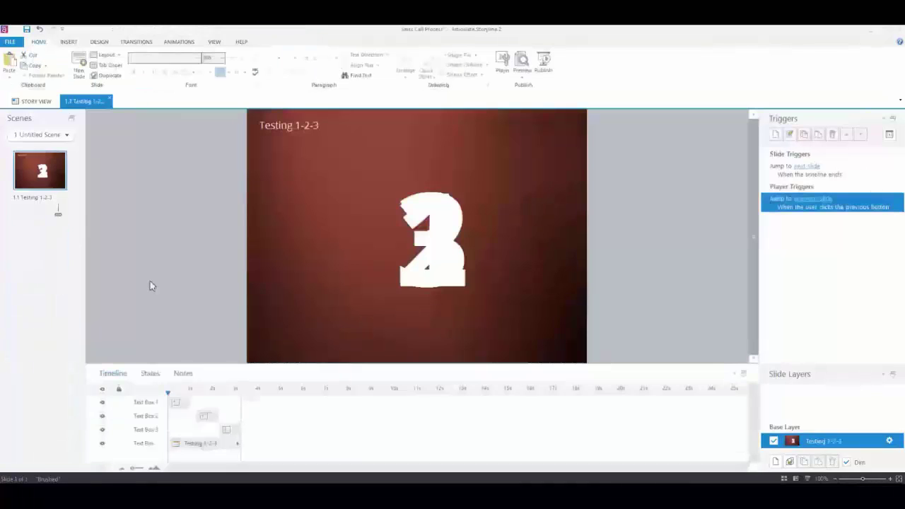
Insert a new slide with the Blank basic layout after the Testing 1-2-3 slide
{"action": "left_click", "coordinate": [69, 42]}
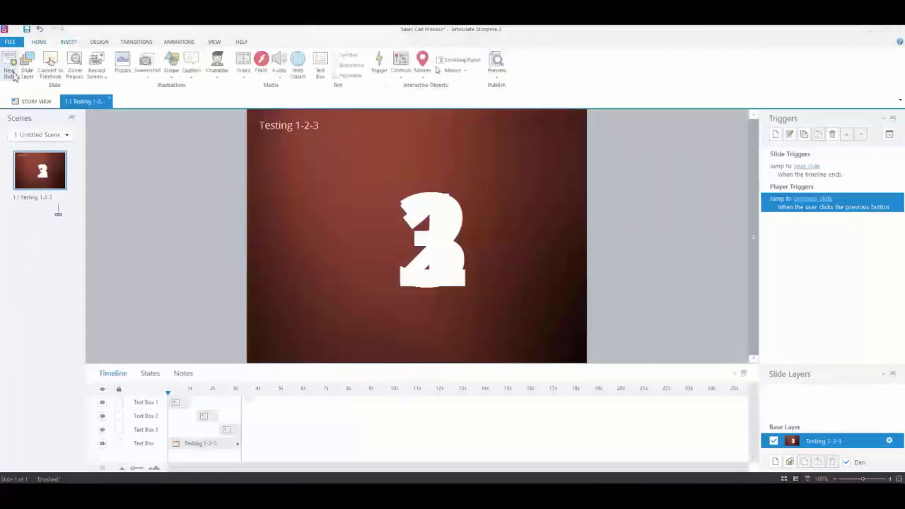
{"action": "left_click", "coordinate": [12, 66]}
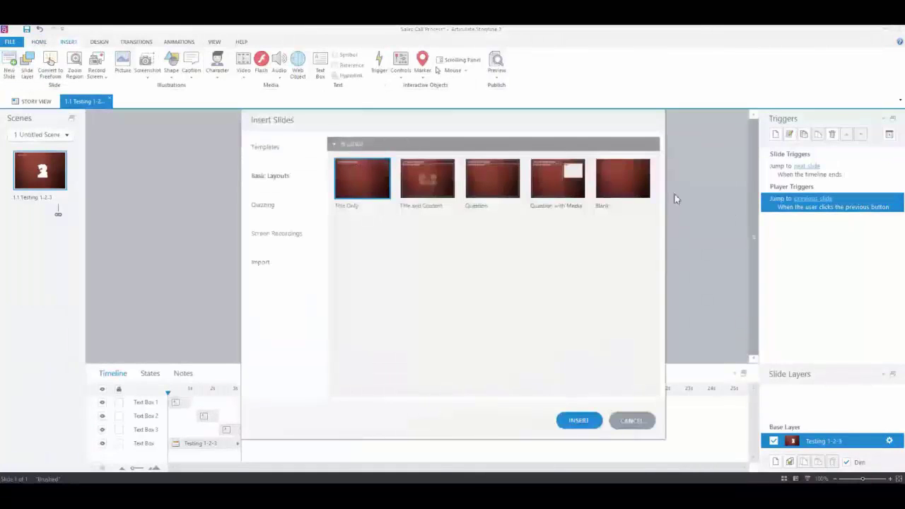
{"action": "left_click", "coordinate": [610, 183]}
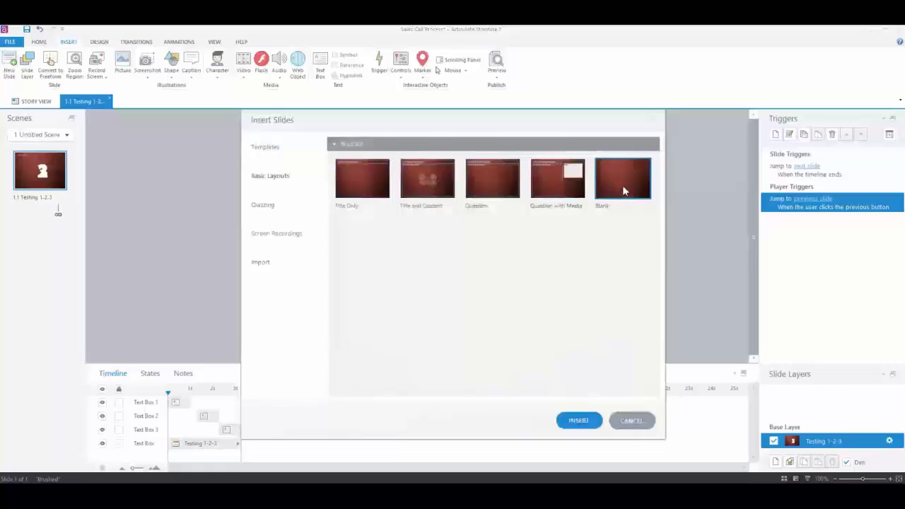
{"action": "left_click", "coordinate": [579, 420]}
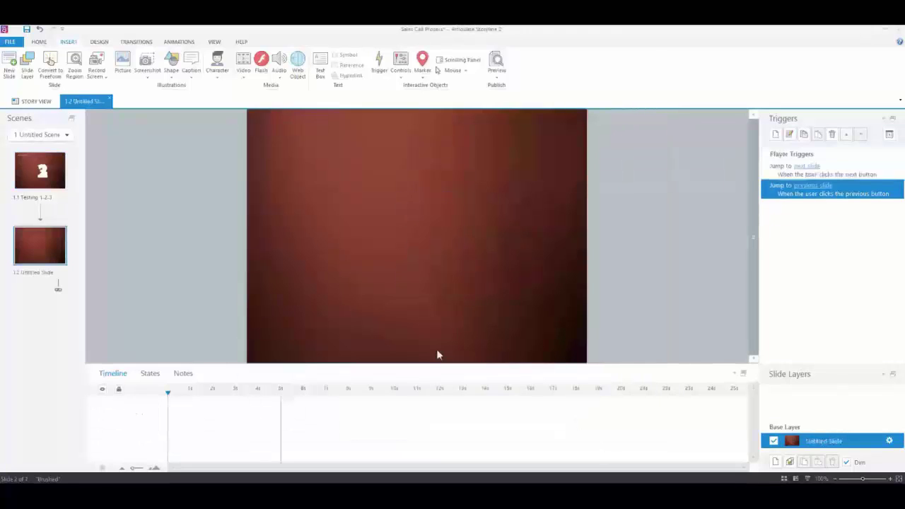
{"action": "left_click", "coordinate": [301, 64]}
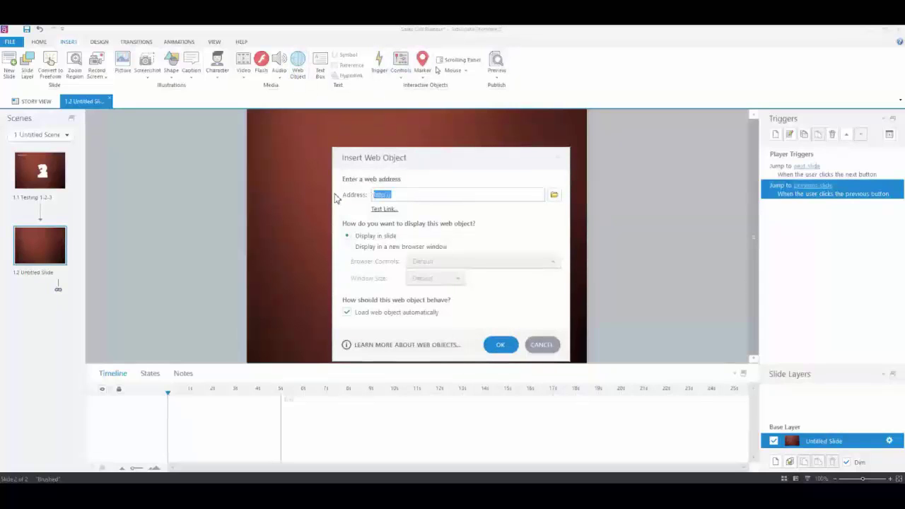
{"action": "key", "text": "ctrl+v"}
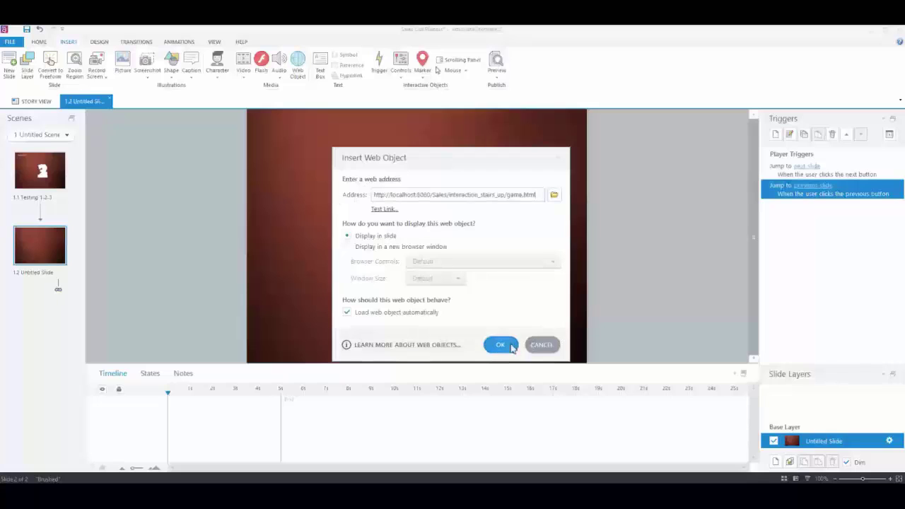
{"action": "left_click", "coordinate": [506, 348]}
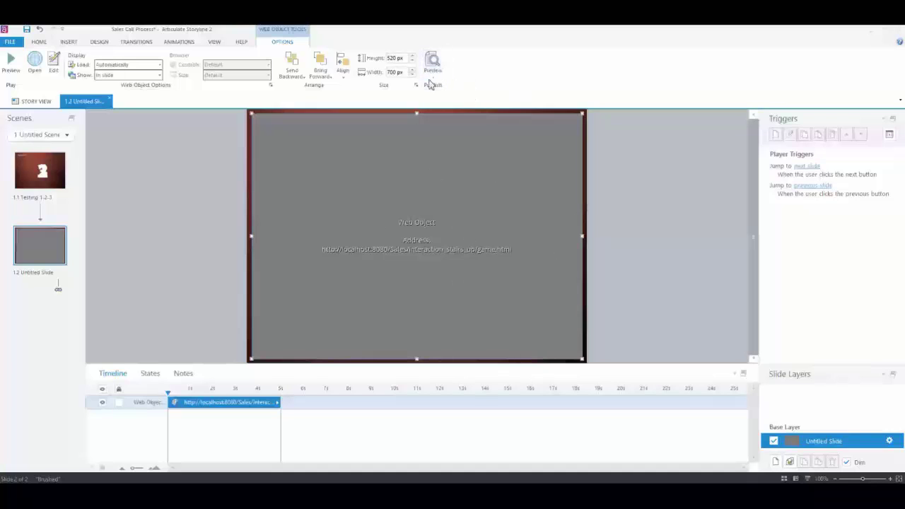
{"action": "left_click", "coordinate": [433, 78]}
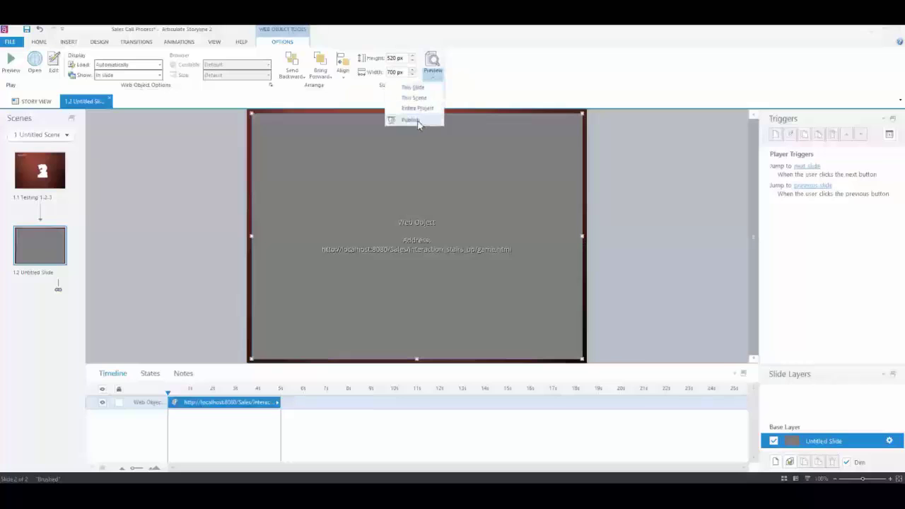
{"action": "left_click", "coordinate": [417, 122]}
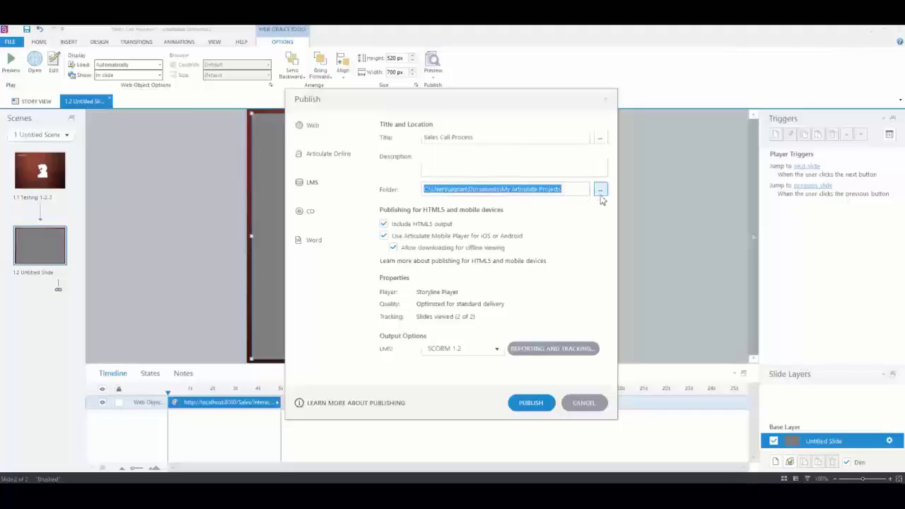
{"action": "left_click", "coordinate": [600, 190]}
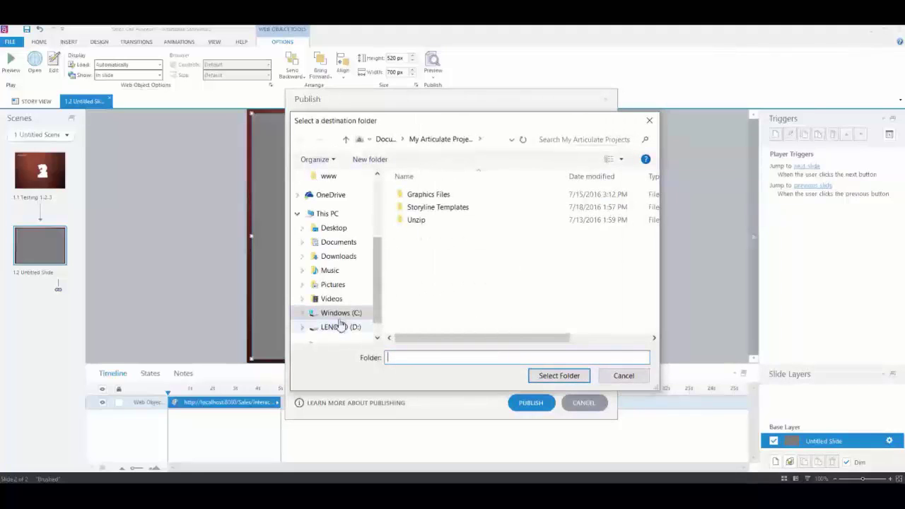
{"action": "left_click", "coordinate": [300, 316]}
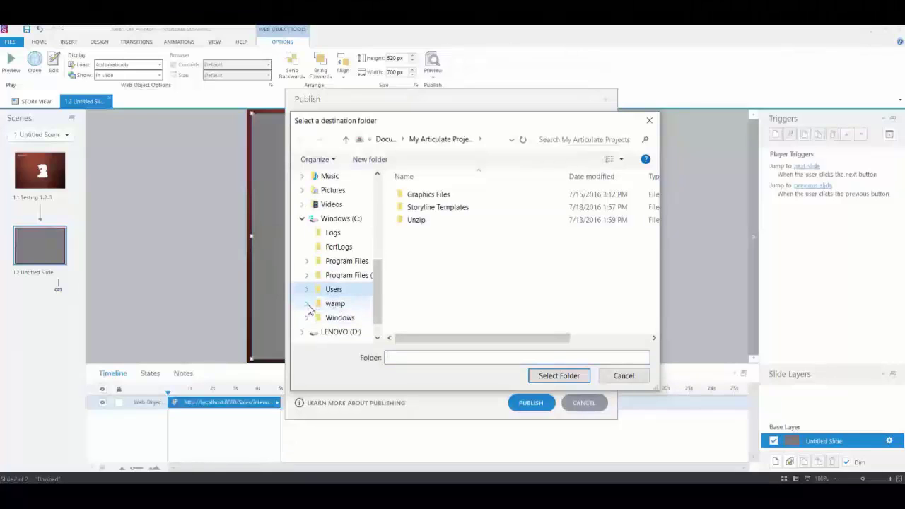
{"action": "left_click", "coordinate": [308, 306]}
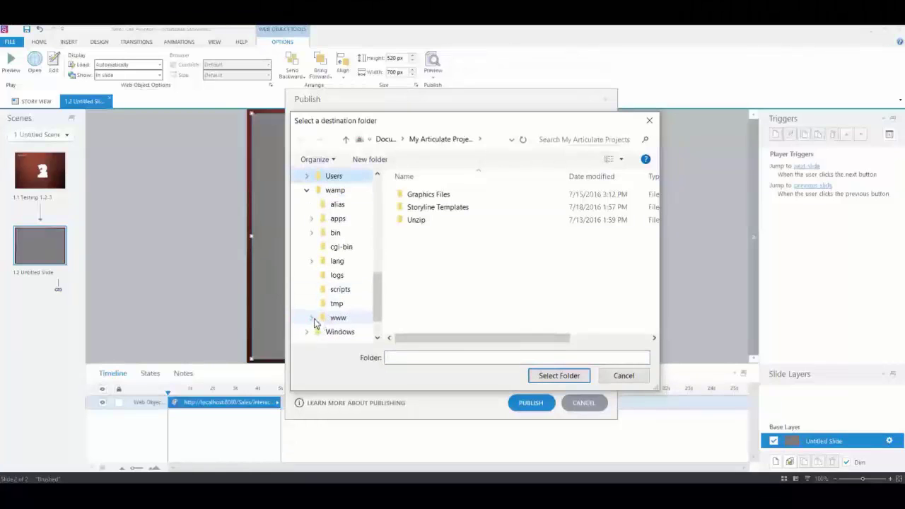
{"action": "left_click", "coordinate": [313, 319]}
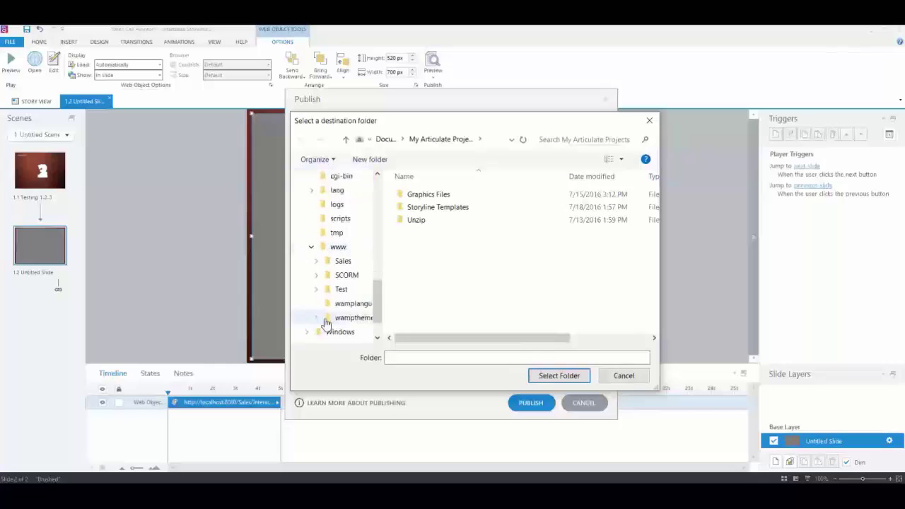
{"action": "left_click", "coordinate": [339, 247]}
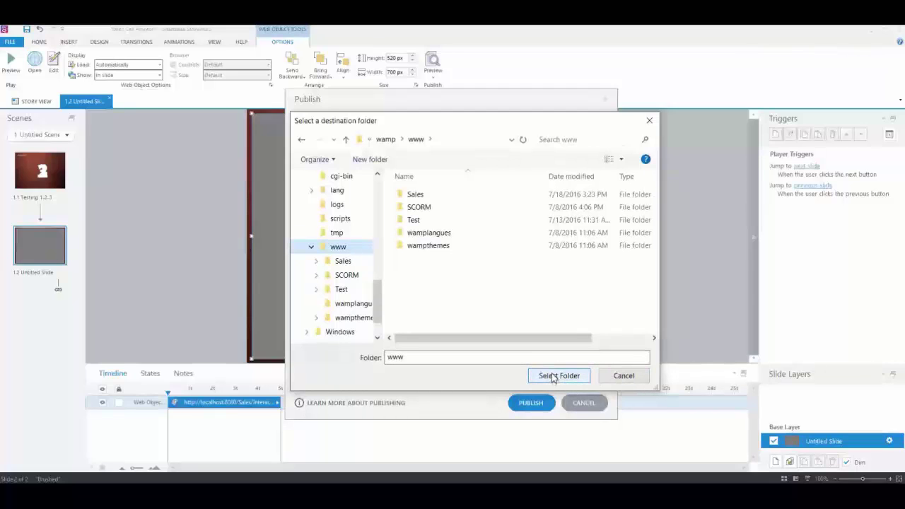
{"action": "left_click", "coordinate": [555, 378]}
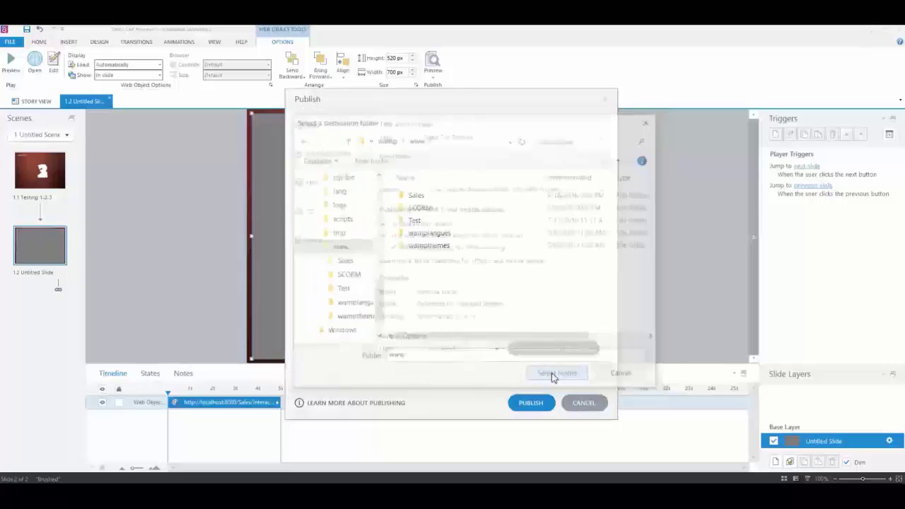
Publish the project for LMS as SCORM 1.2 with HTML5 output included, and dismiss the publishing dialog
{"action": "left_click", "coordinate": [532, 409]}
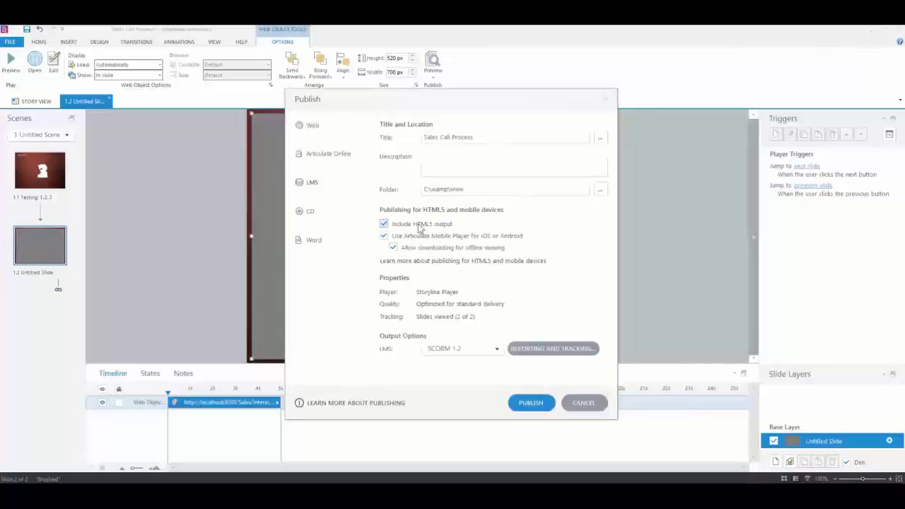
{"action": "left_click", "coordinate": [530, 403]}
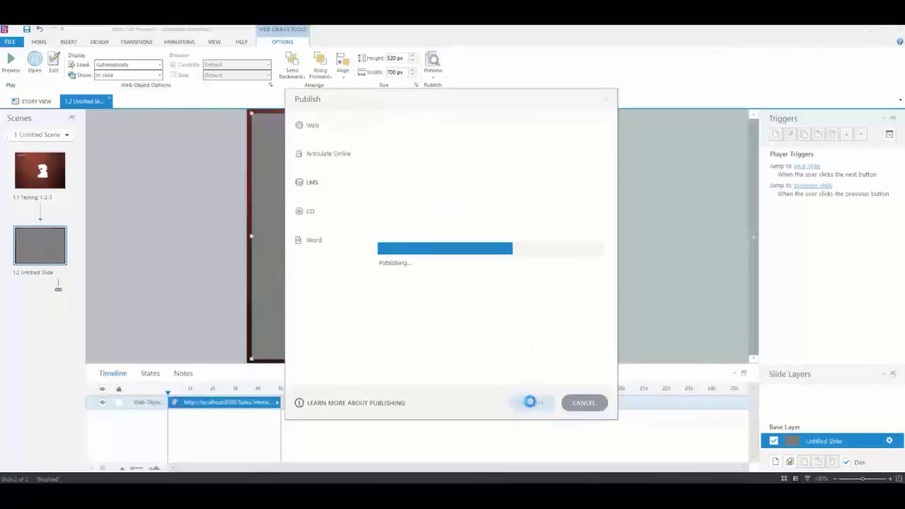
{"action": "left_click", "coordinate": [529, 338]}
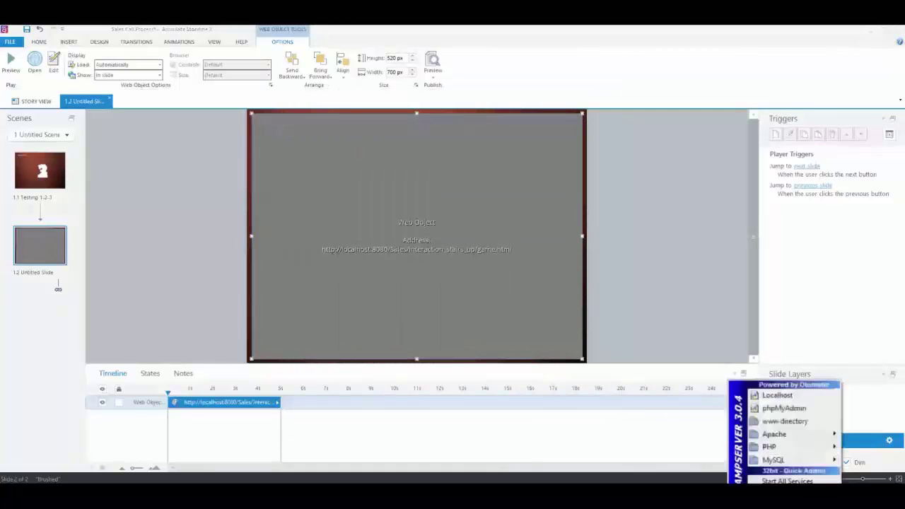
Open Sales Call Process - Storyline output from the WampServer localhost page and test the interaction's Step 1 and Step 2 pop-ups
{"action": "left_click", "coordinate": [762, 398]}
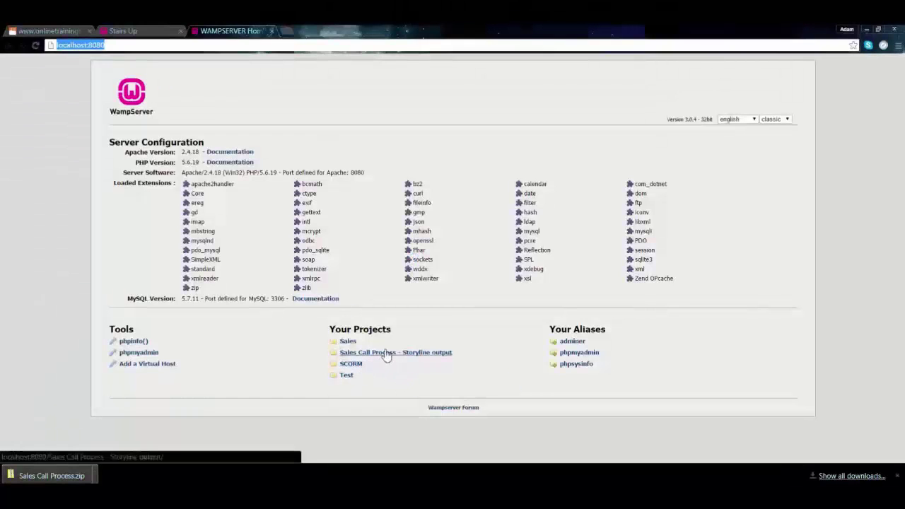
{"action": "left_click", "coordinate": [386, 353]}
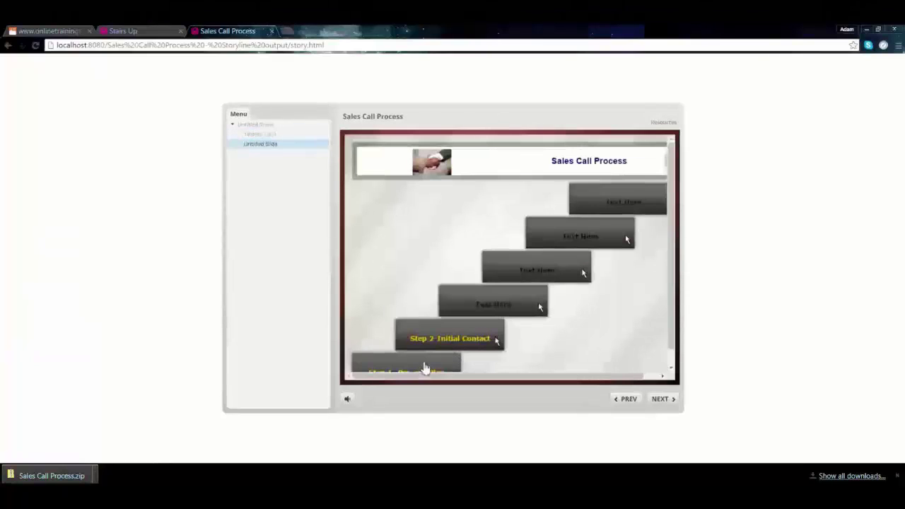
{"action": "left_click", "coordinate": [425, 367]}
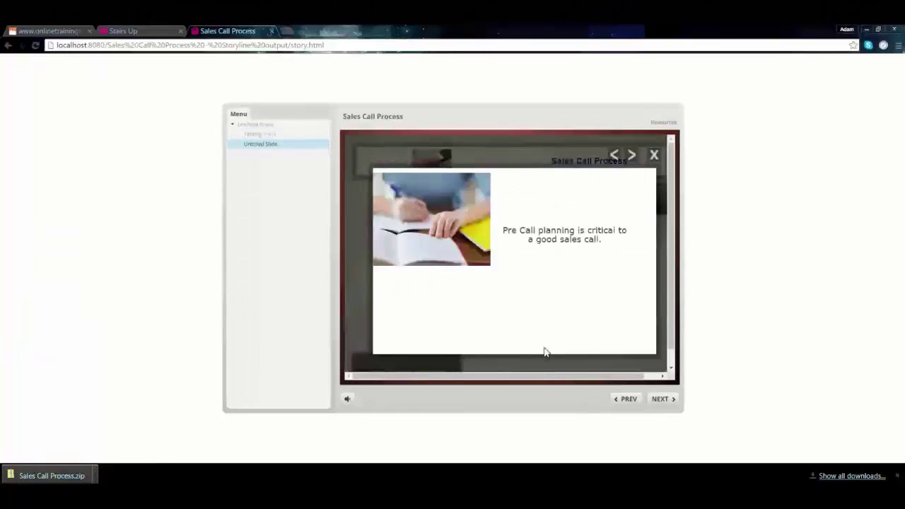
{"action": "left_click", "coordinate": [654, 155]}
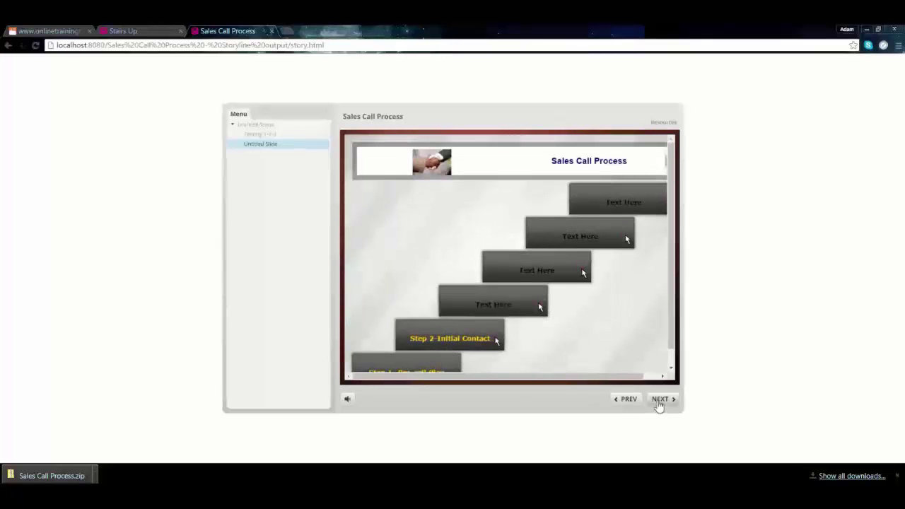
{"action": "left_click", "coordinate": [480, 342]}
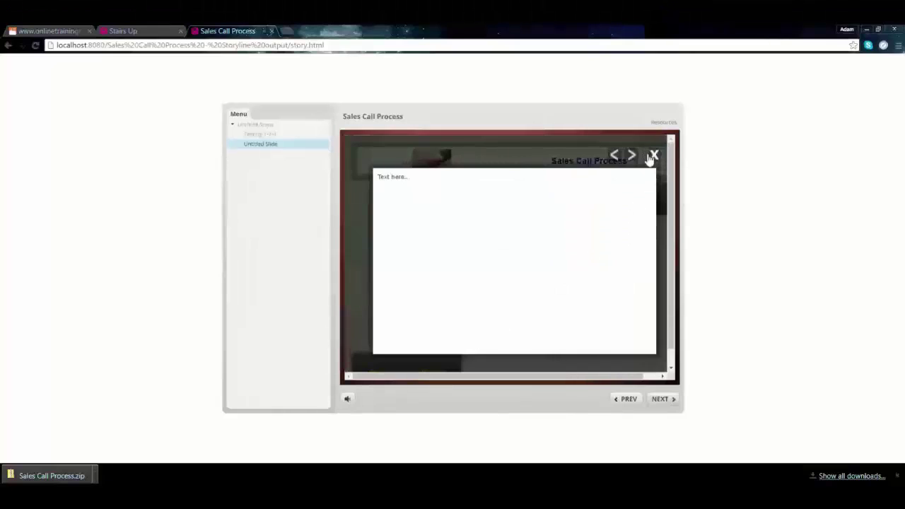
{"action": "left_click", "coordinate": [653, 155]}
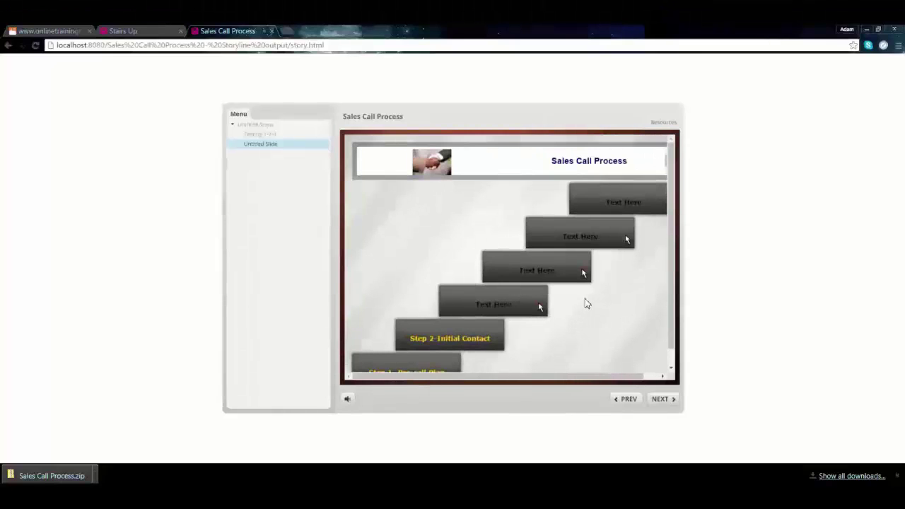